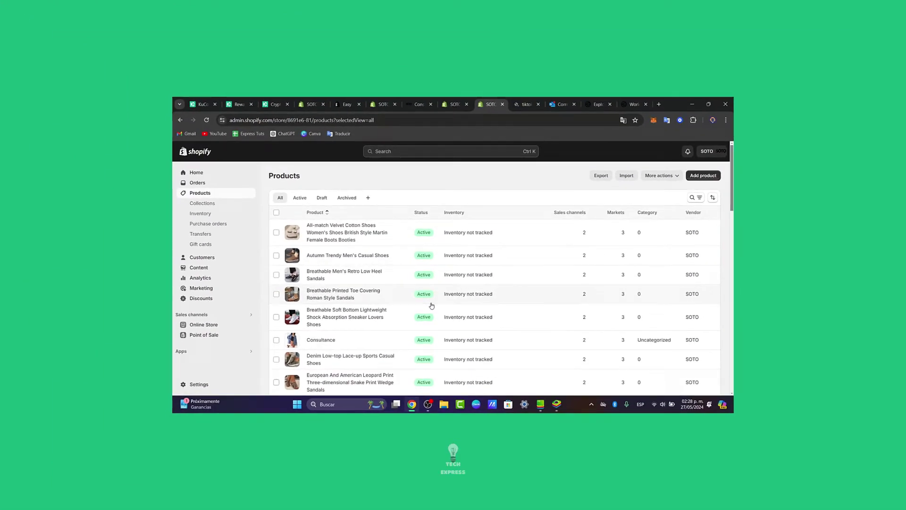
scroll(430, 306, "down", 3)
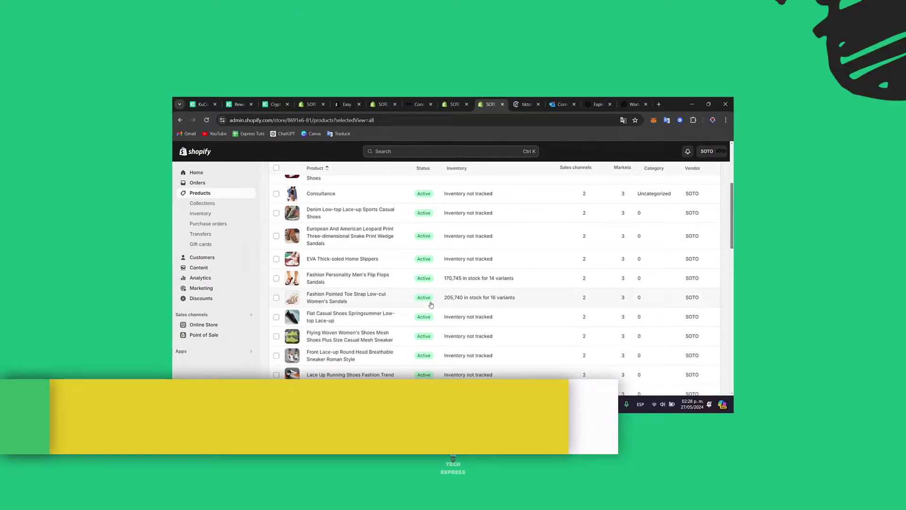
scroll(431, 305, "down", 2)
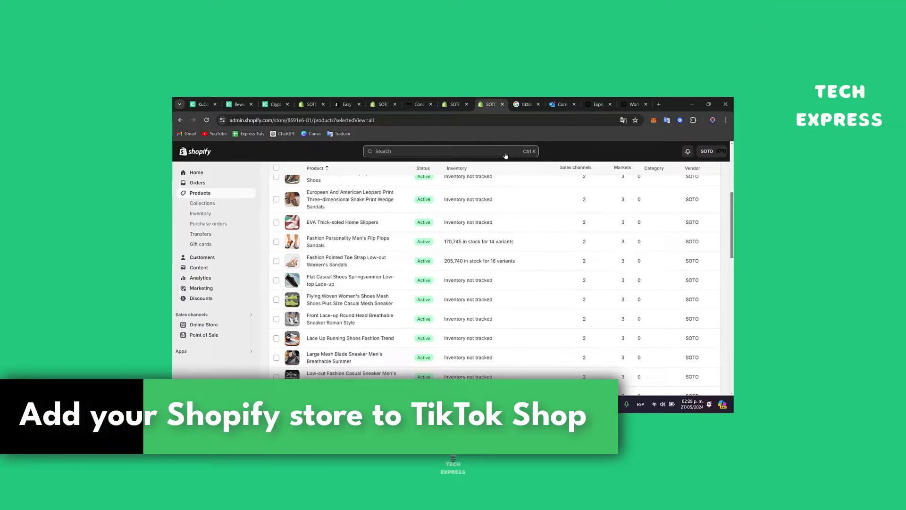
- Switch to the browser tab with the Google 'tiktokshop' search results
left_click(524, 104)
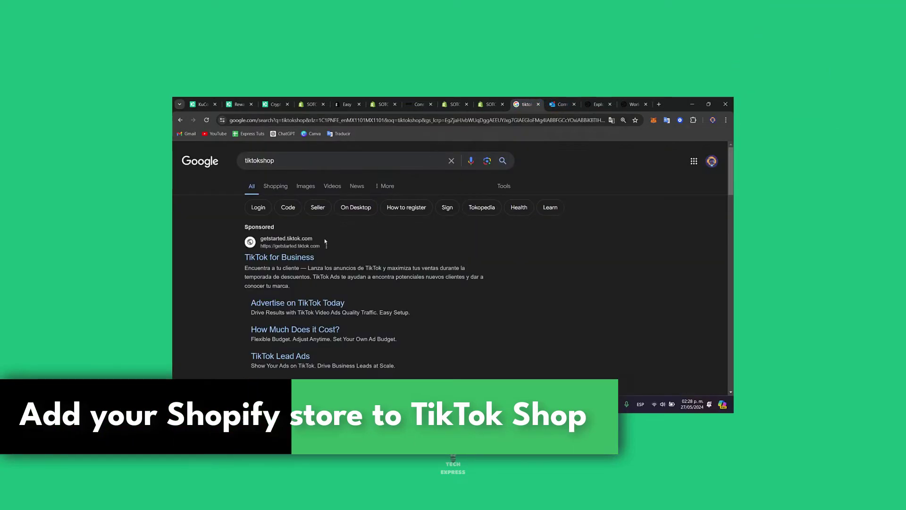
- Open the sponsored TikTok for Business page, choose English, and return to the Shopify products list
left_click(301, 259)
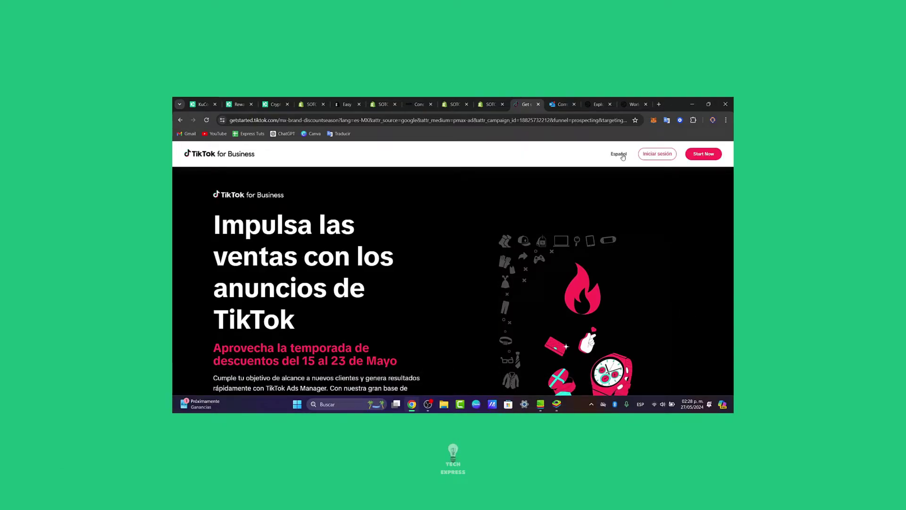
left_click(620, 155)
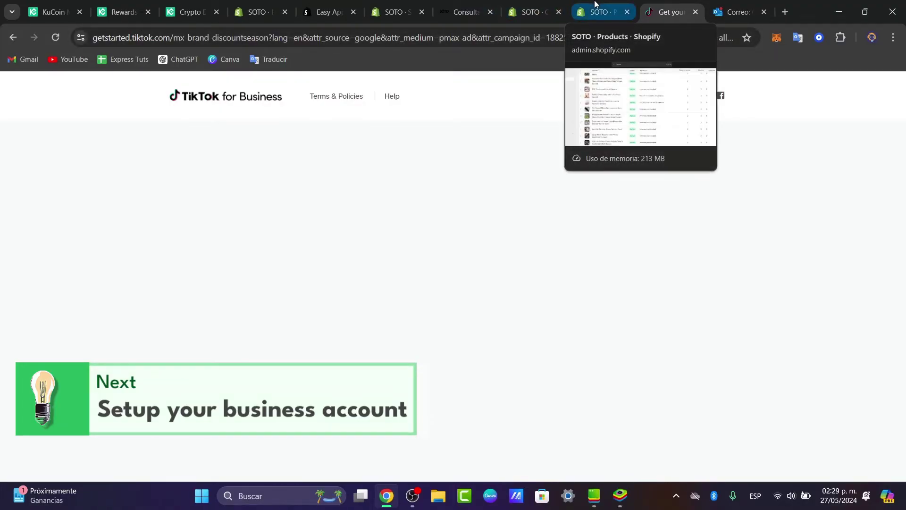
left_click(583, 8)
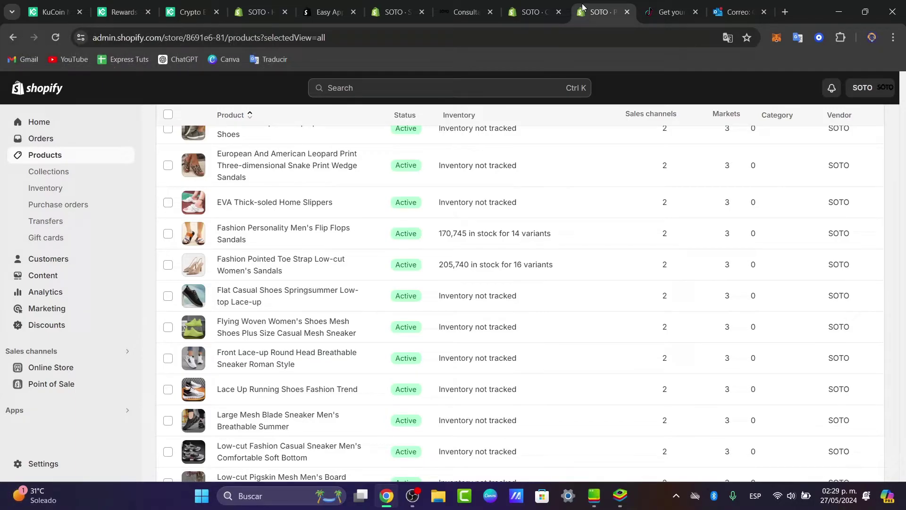
scroll(664, 338, "up", 2)
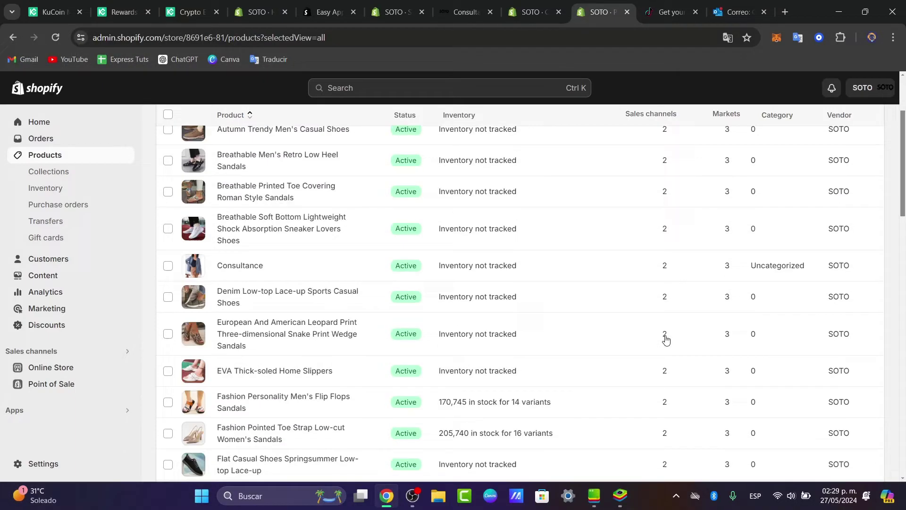
scroll(665, 341, "up", 3)
scroll(666, 340, "down", 5)
scroll(658, 340, "down", 5)
scroll(658, 340, "down", 5)
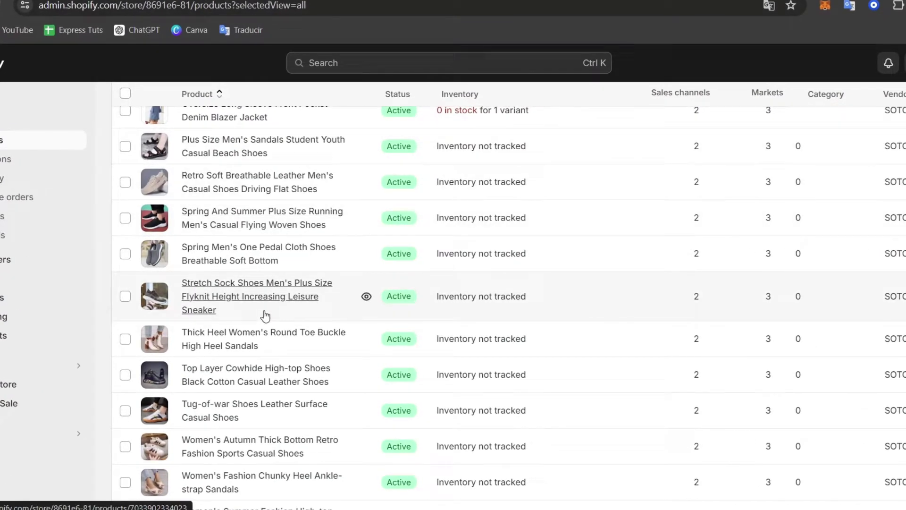
scroll(432, 369, "up", 7)
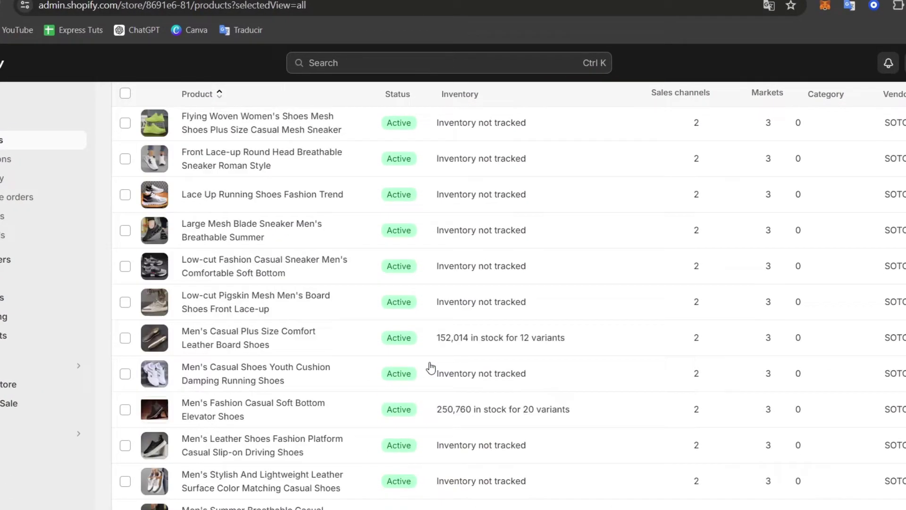
scroll(224, 404, "up", 5)
scroll(317, 248, "down", 1)
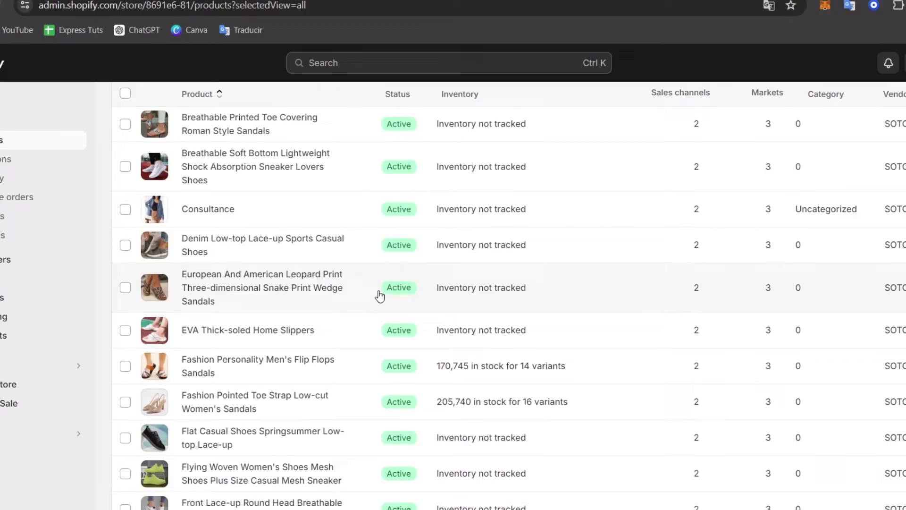
scroll(446, 294, "up", 3)
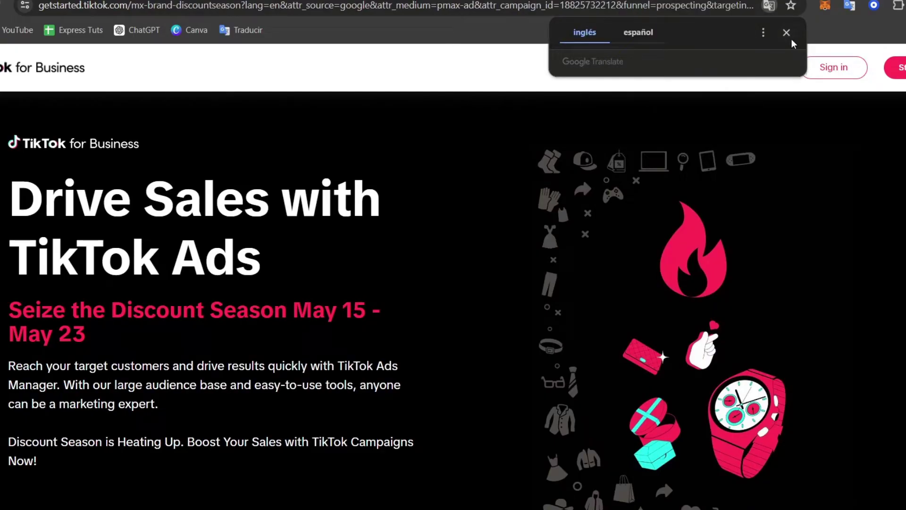
- Dismiss the Google Translate offer on the TikTok for Business sign-in page
left_click(786, 32)
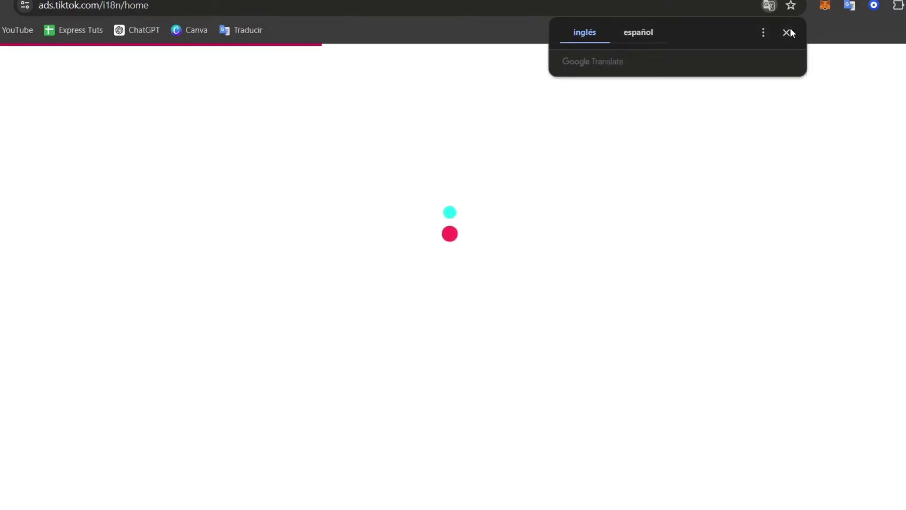
left_click(790, 29)
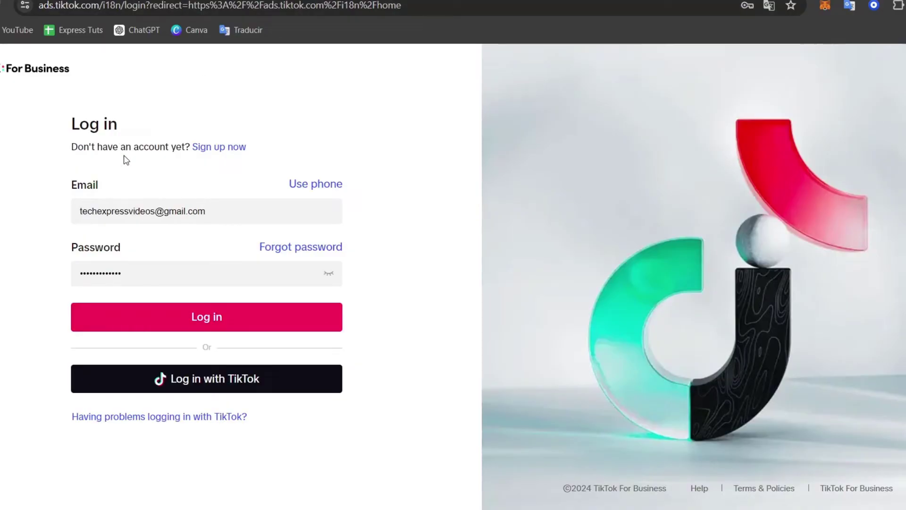
- Submit the login and answer the verification puzzle by matching the blue and green 9s
left_click(263, 318)
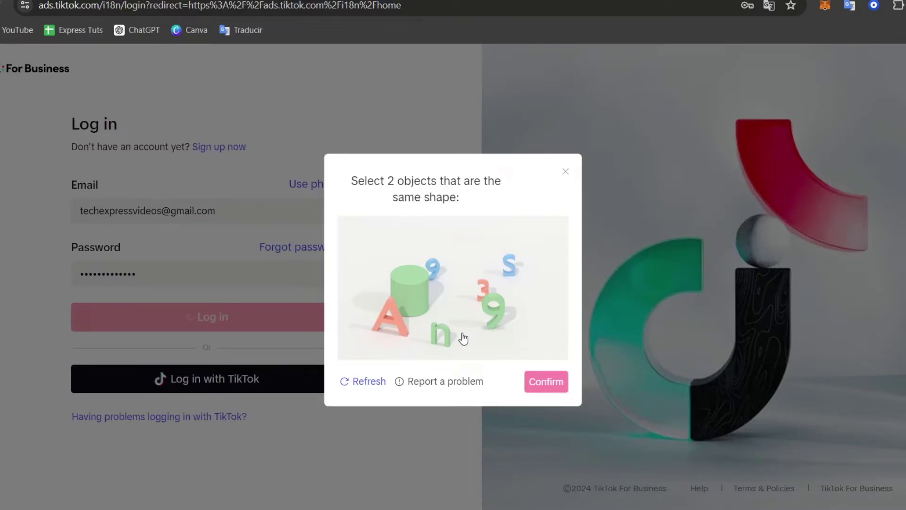
left_click(430, 260)
left_click(492, 313)
left_click(559, 380)
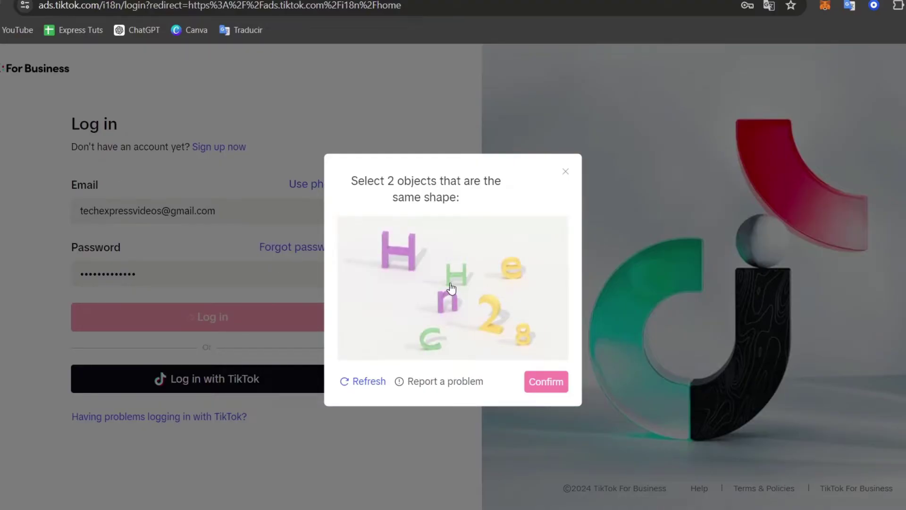
- Pass the new puzzle image by matching the green and purple H letters
left_click(461, 262)
left_click(400, 238)
left_click(553, 382)
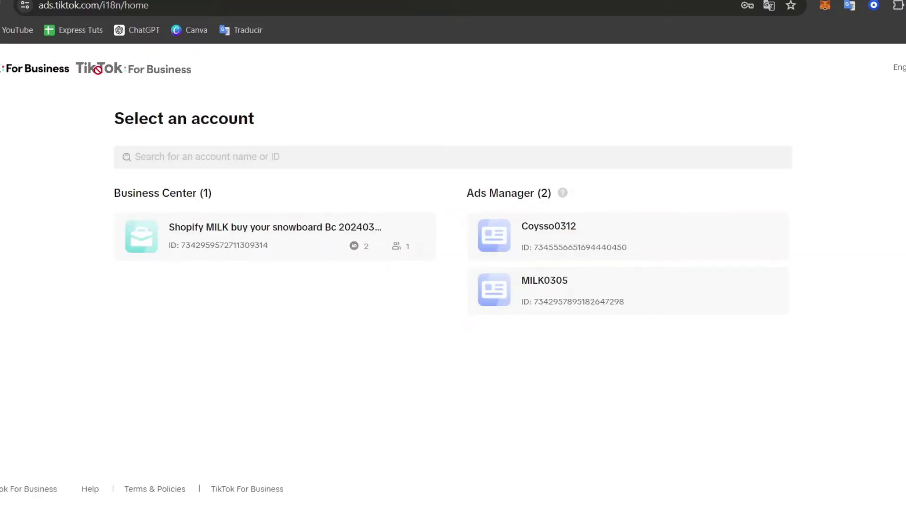
- Highlight the Business Center and Ads Manager headings, then open the Shopify Business Center account
left_click_drag(137, 194, 213, 199)
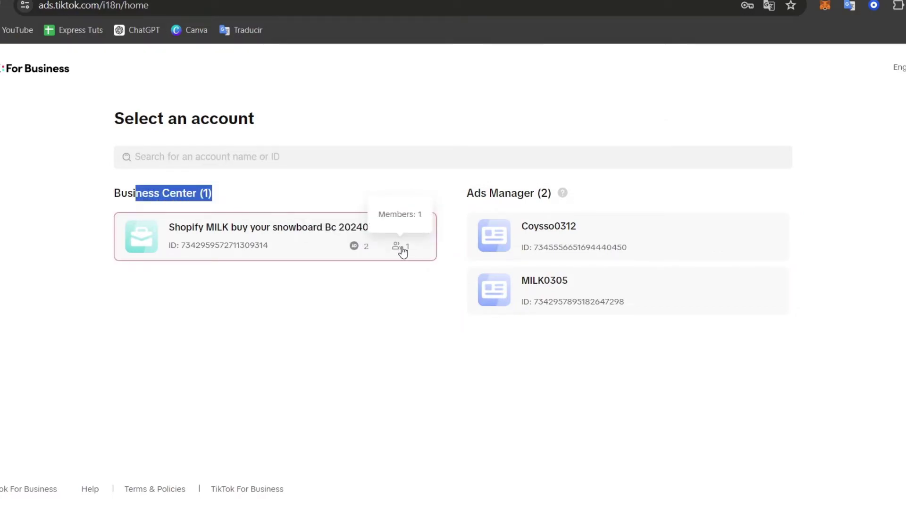
left_click_drag(467, 193, 567, 193)
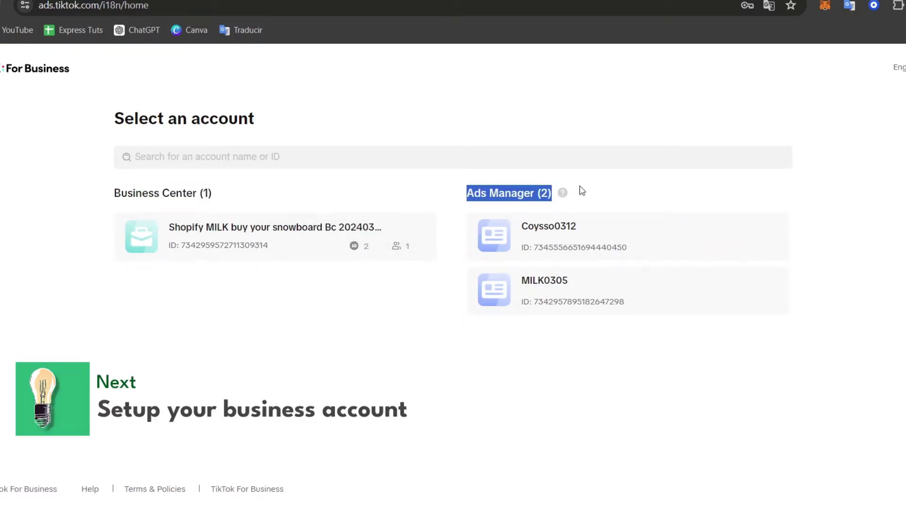
left_click(243, 248)
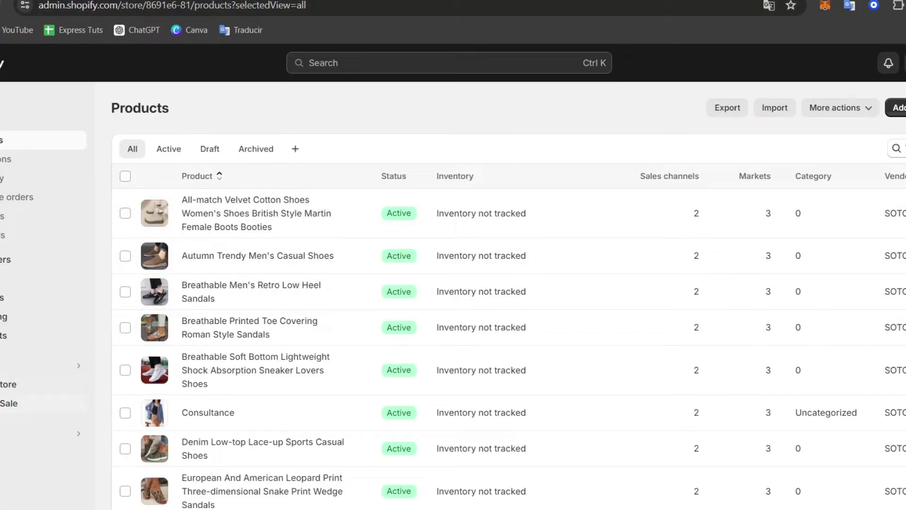
- Search the store's installed apps for 'tikt' using the admin search bar
left_click(43, 434)
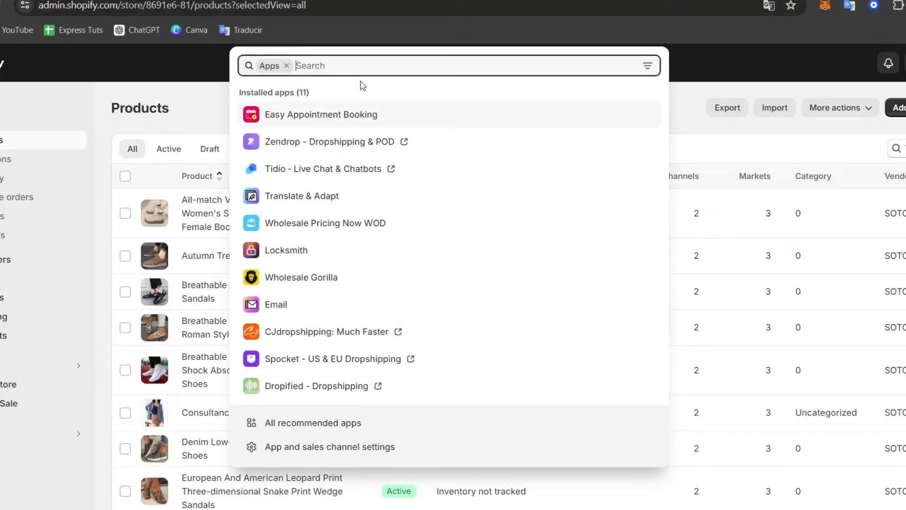
type("tikt")
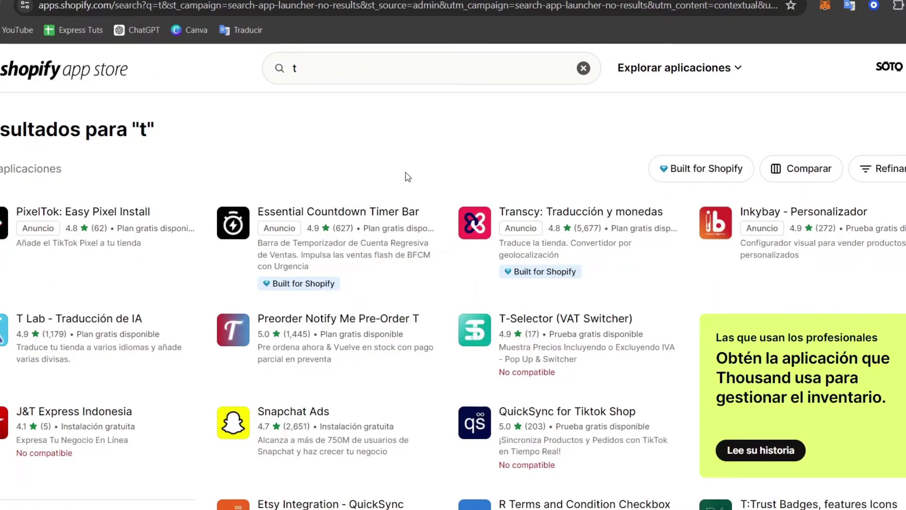
scroll(412, 181, "down", 6)
- Search the App Store for 'tiktok' and install the TikTok app developed by TikTok Inc
left_click(434, 60)
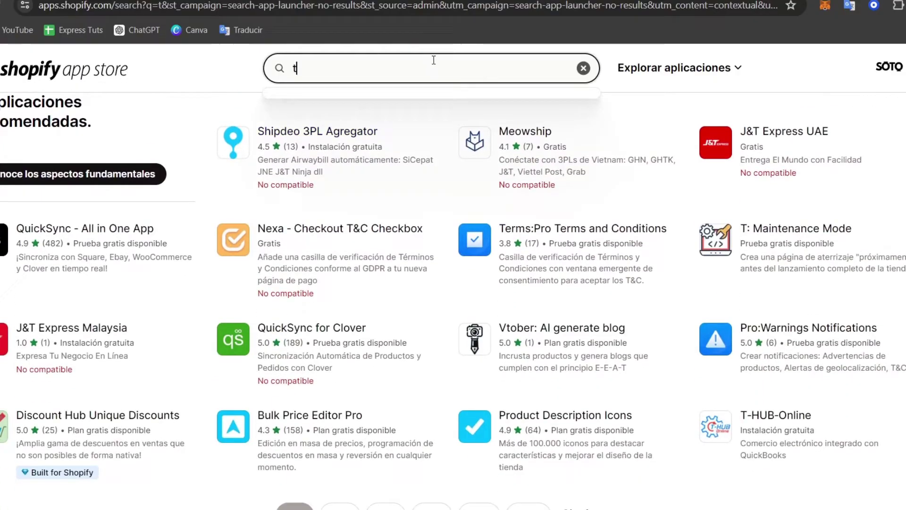
type("iktok")
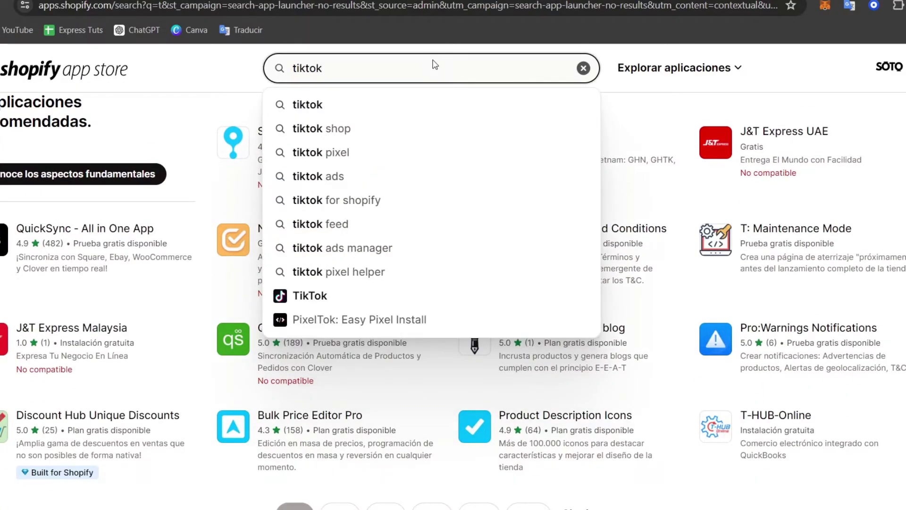
key("Return")
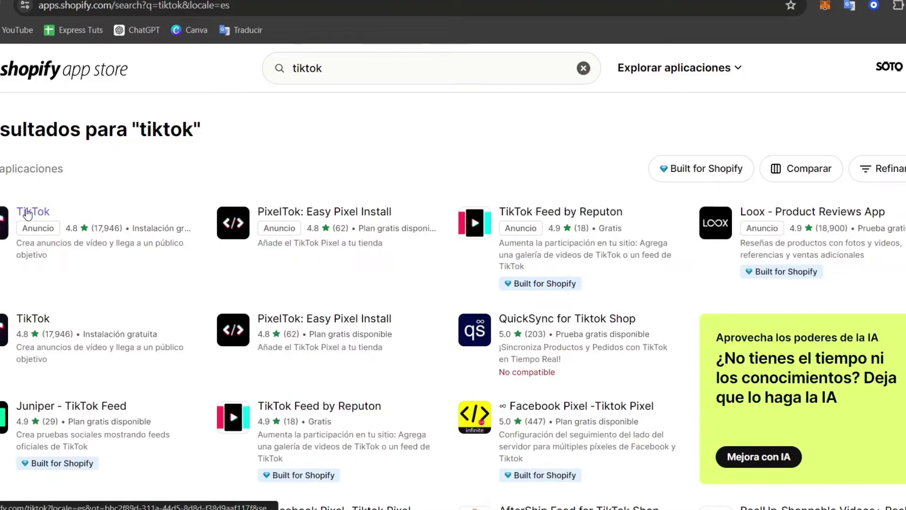
left_click(28, 212)
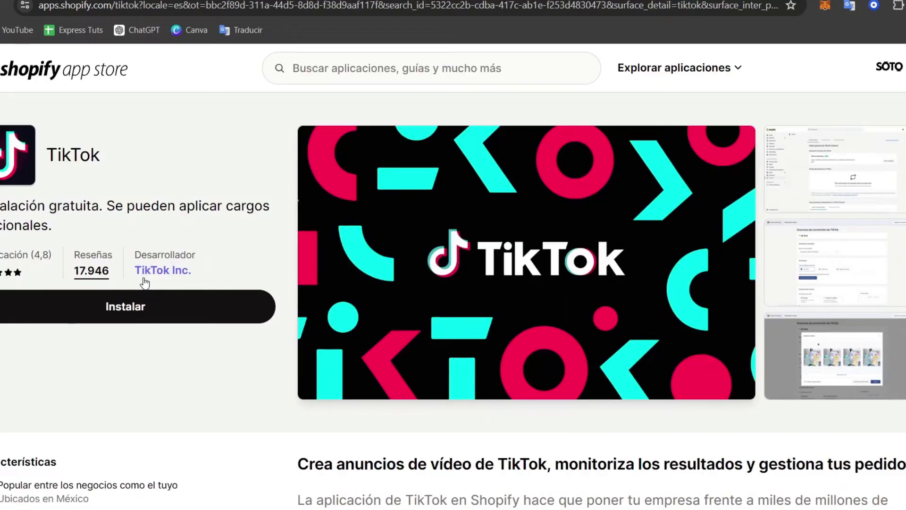
left_click_drag(135, 255, 203, 276)
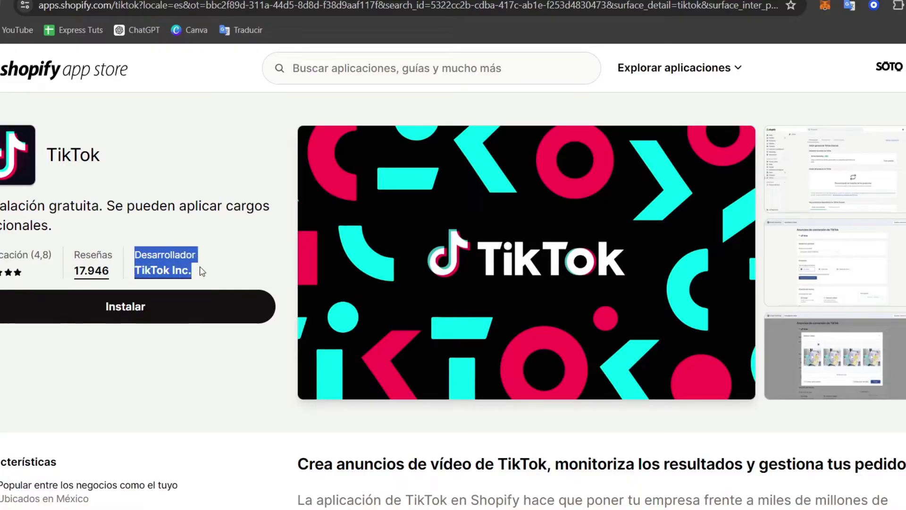
left_click(200, 305)
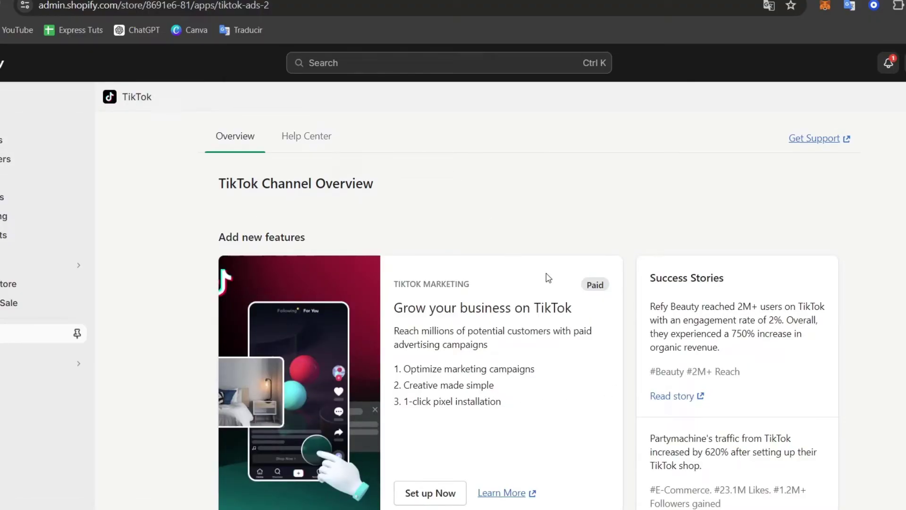
scroll(546, 277, "down", 1)
scroll(546, 277, "up", 1)
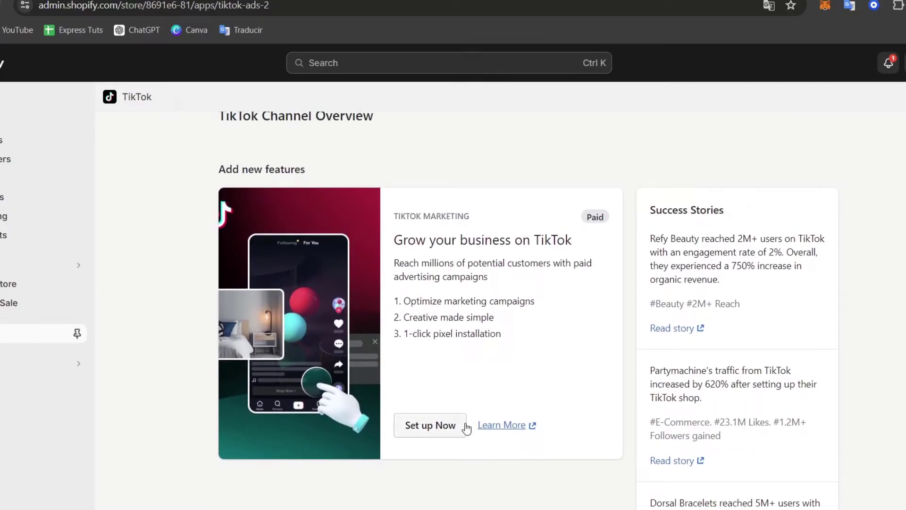
- Choose Set up Now under 'Grow your business on TikTok' in the channel Overview
left_click(453, 425)
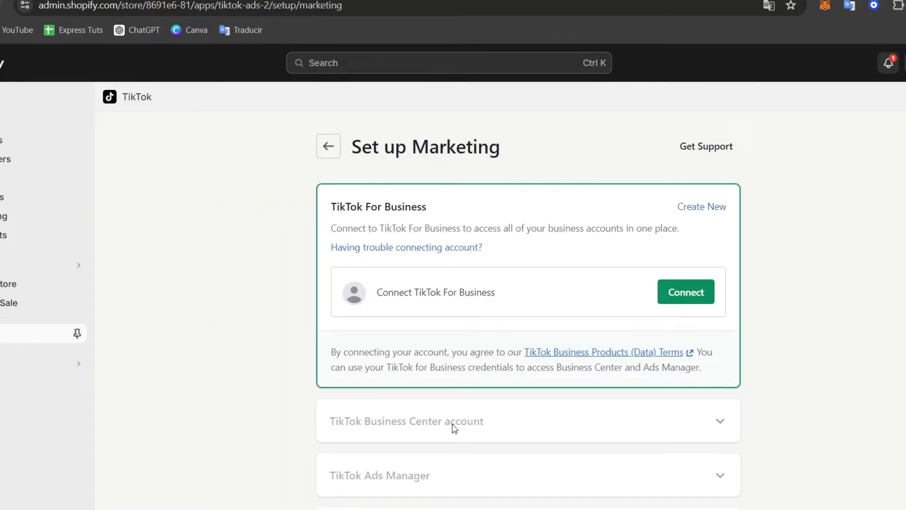
- Connect the TikTok For Business account and link the existing Shopify MILK Business Center
left_click(688, 293)
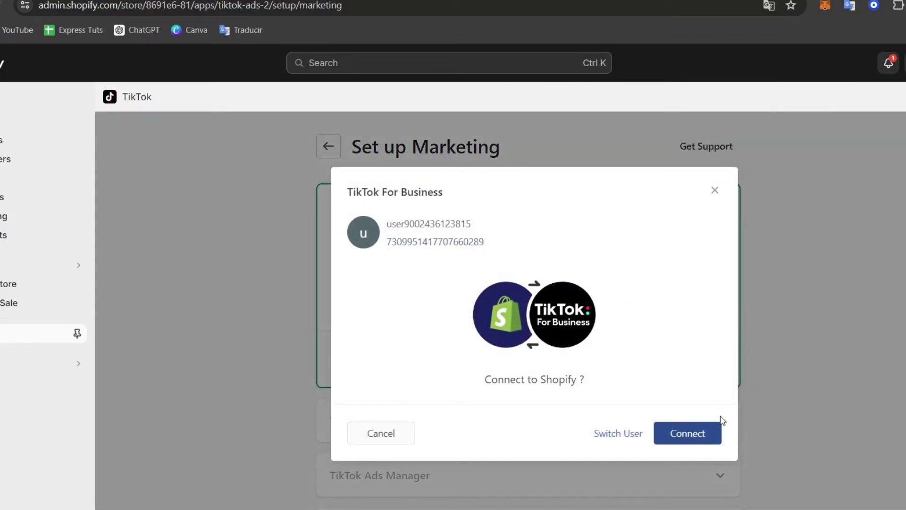
left_click(712, 430)
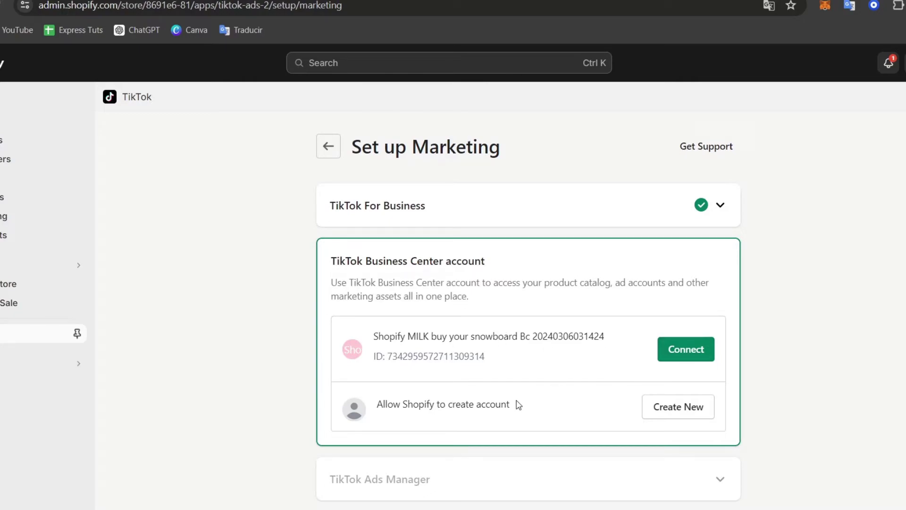
scroll(794, 384, "down", 2)
left_click(688, 215)
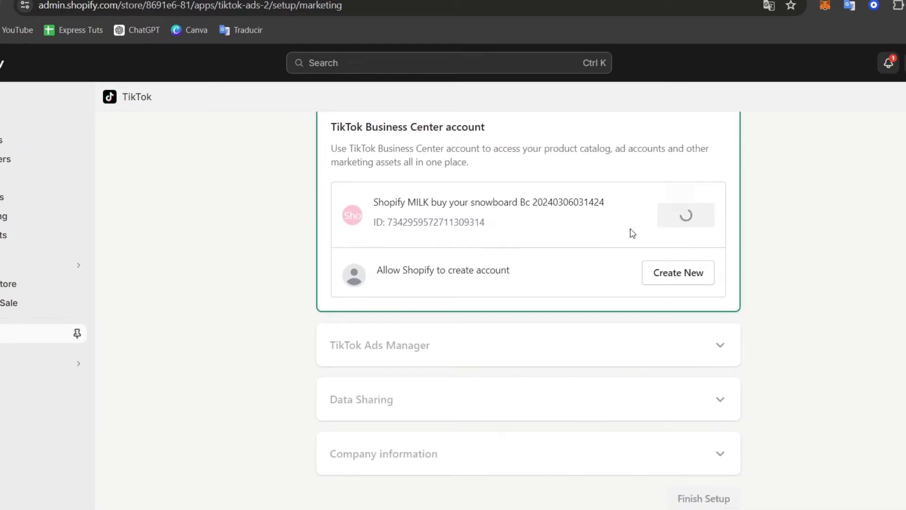
scroll(598, 206, "down", 1)
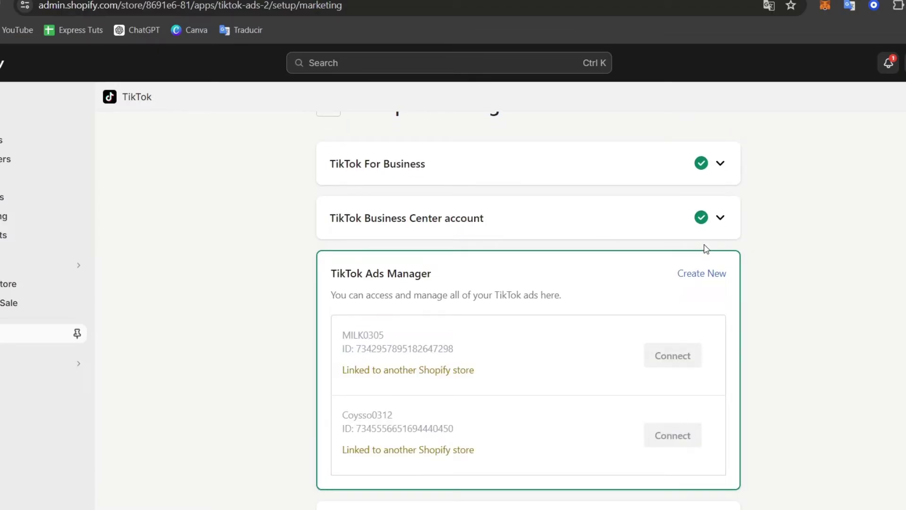
scroll(596, 302, "down", 1)
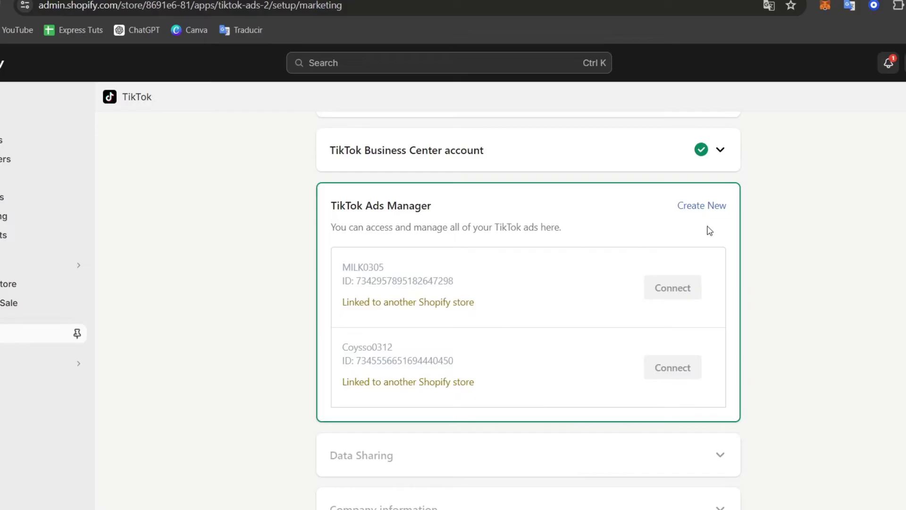
- Create a new Ads Manager account, accept the TikTok Ads terms, and sign up and connect it
left_click(715, 207)
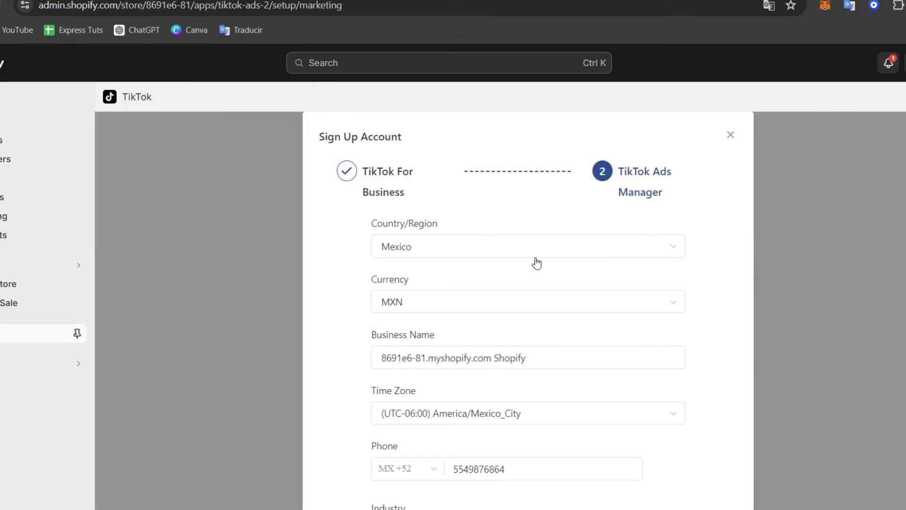
scroll(615, 323, "down", 2)
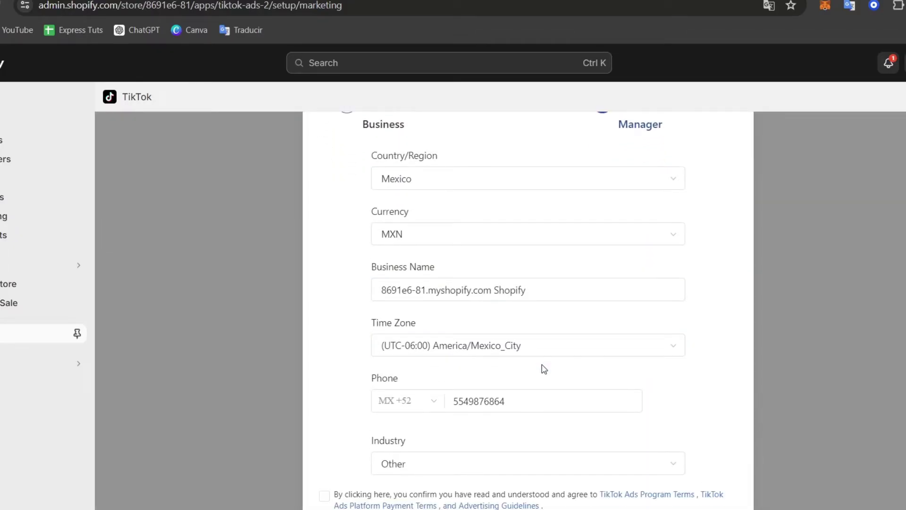
scroll(543, 368, "down", 1)
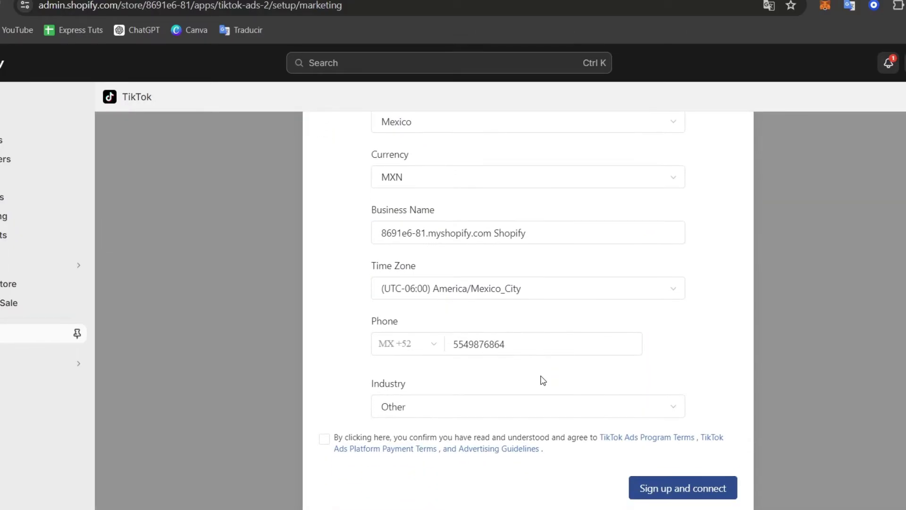
left_click(696, 494)
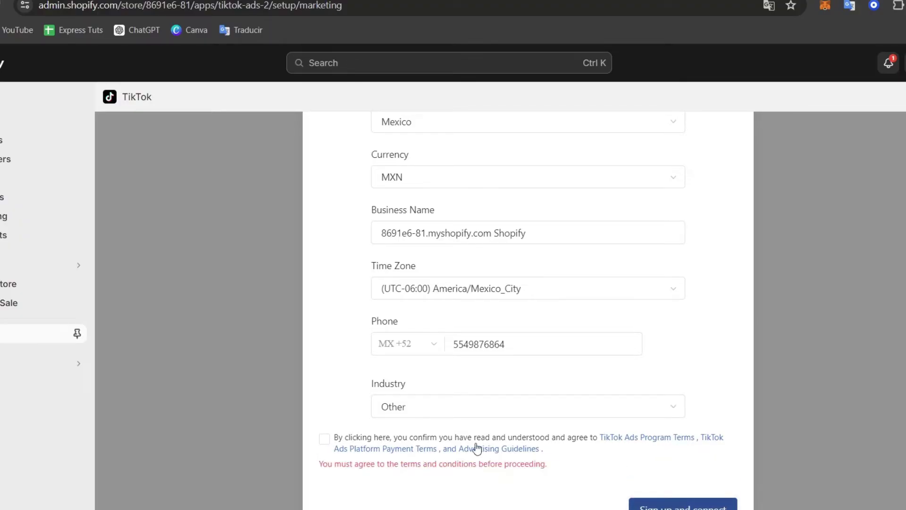
left_click(324, 439)
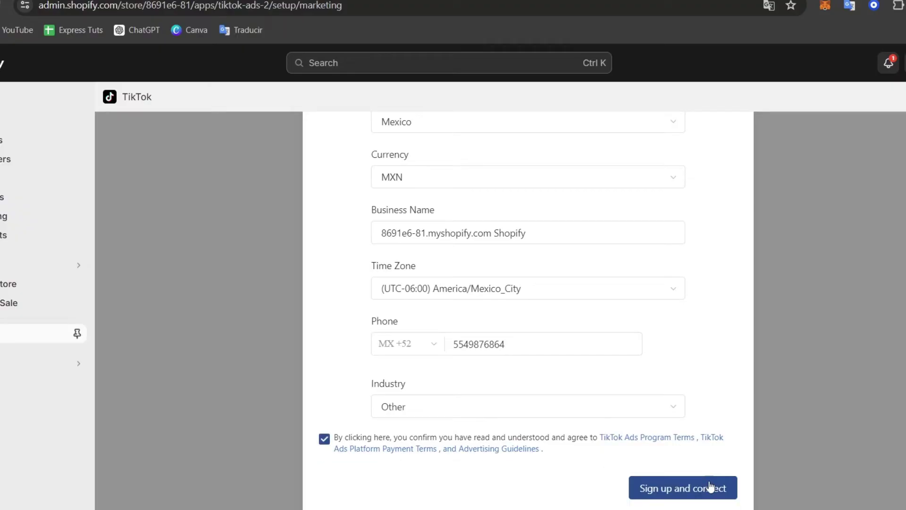
left_click(708, 487)
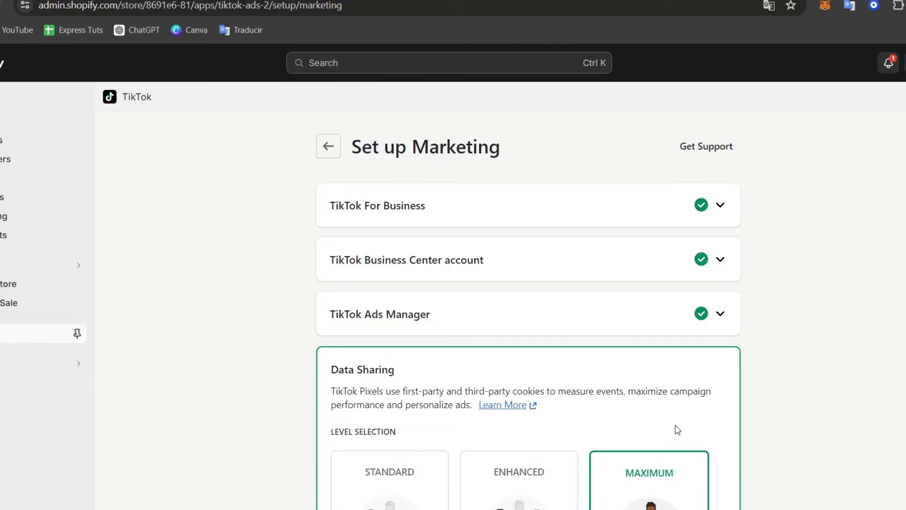
scroll(676, 430, "down", 6)
- Keep Maximum data sharing, confirm it, and finish the TikTok marketing setup
left_click(705, 396)
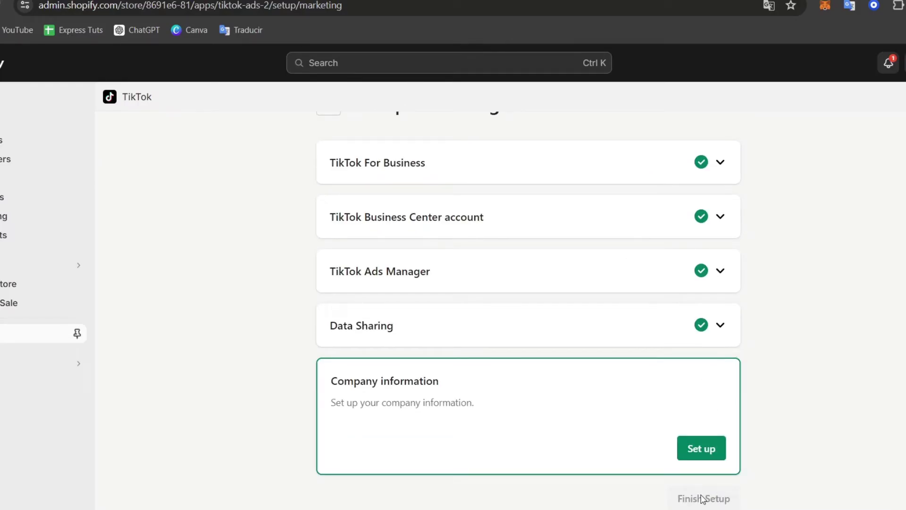
left_click(702, 450)
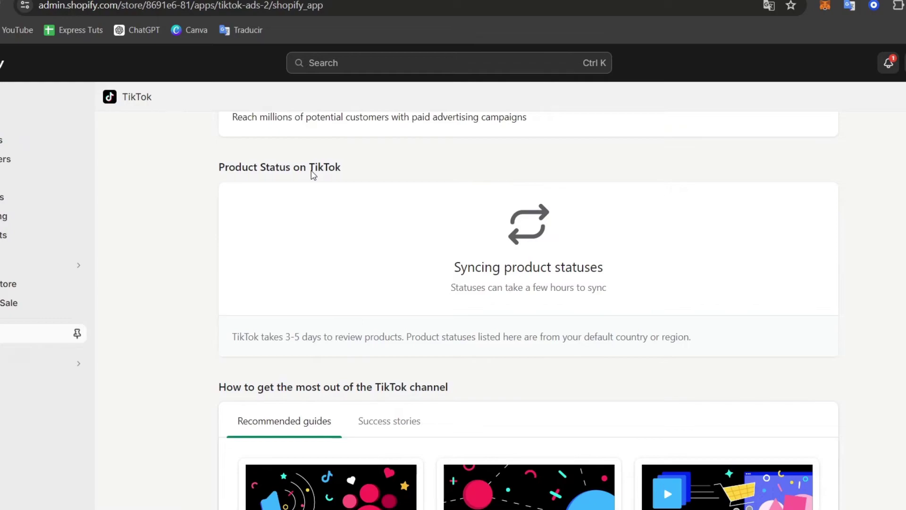
scroll(403, 241, "down", 1)
scroll(412, 233, "down", 2)
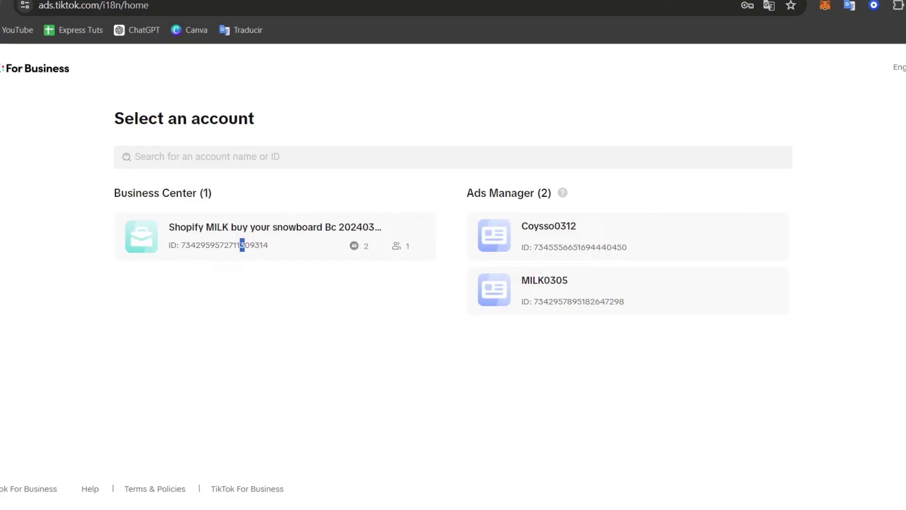
- Open the Shopify MILK Business Center and its Tiendas stores page
left_click(241, 245)
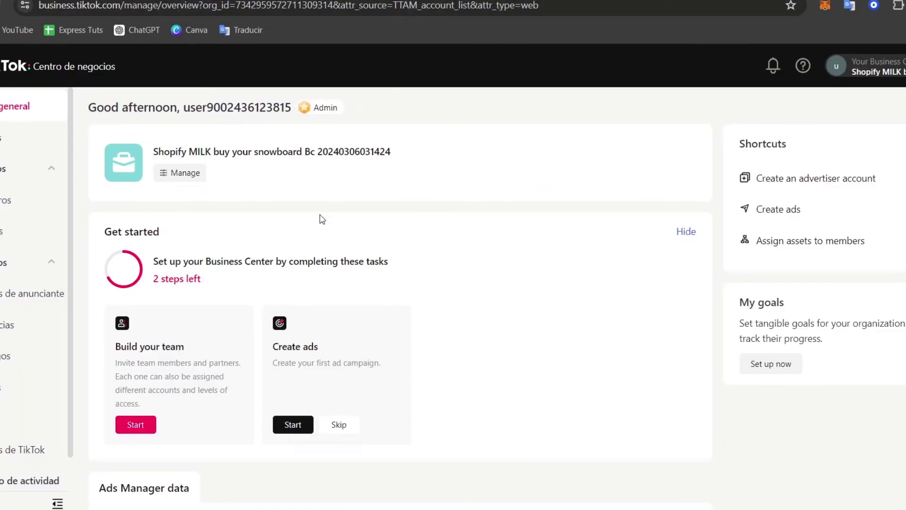
scroll(29, 425, "down", 2)
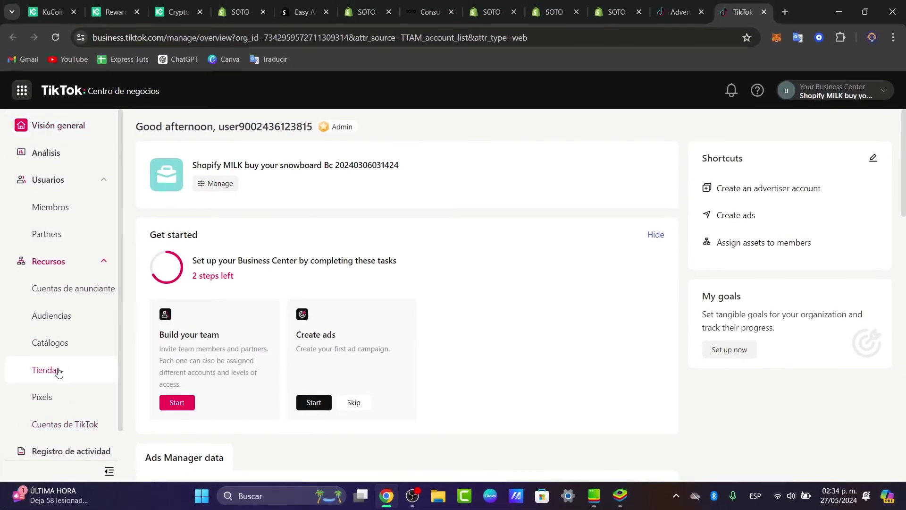
left_click(71, 376)
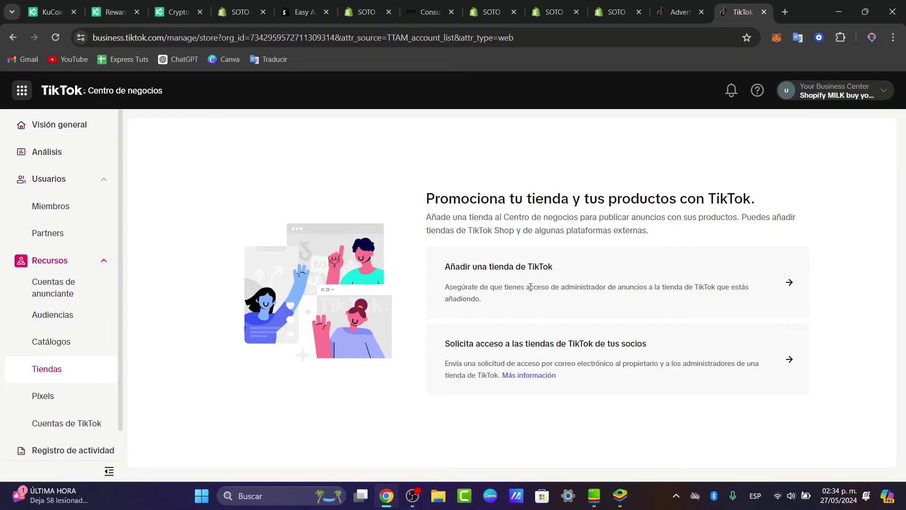
- Start adding a TikTok shop and check the Asia seller regions
left_click(454, 264)
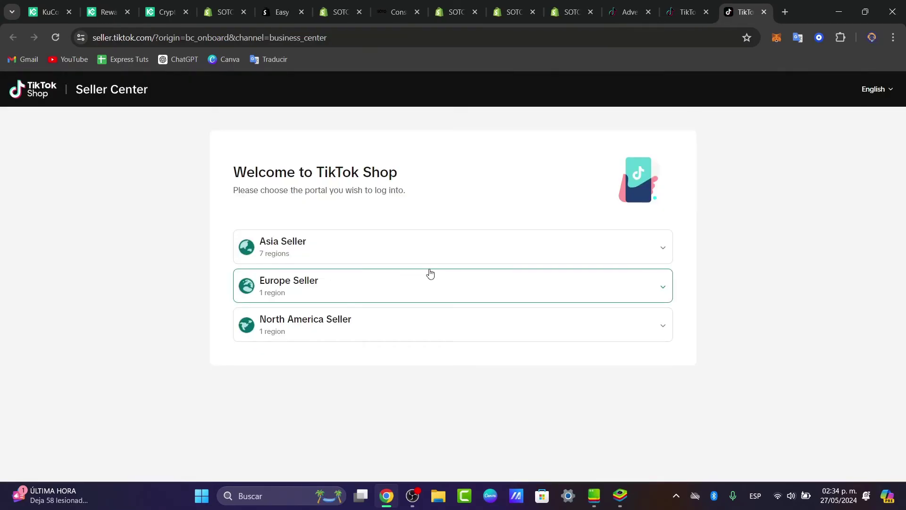
left_click(663, 257)
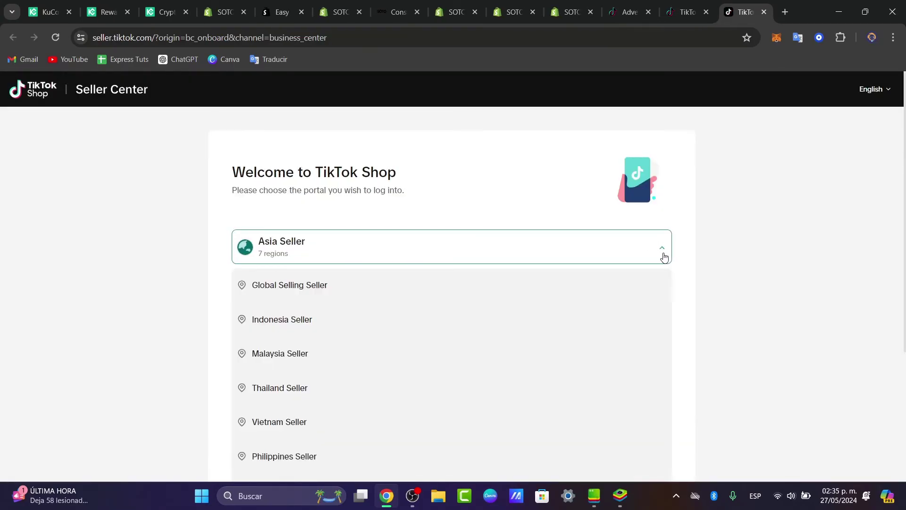
left_click(664, 257)
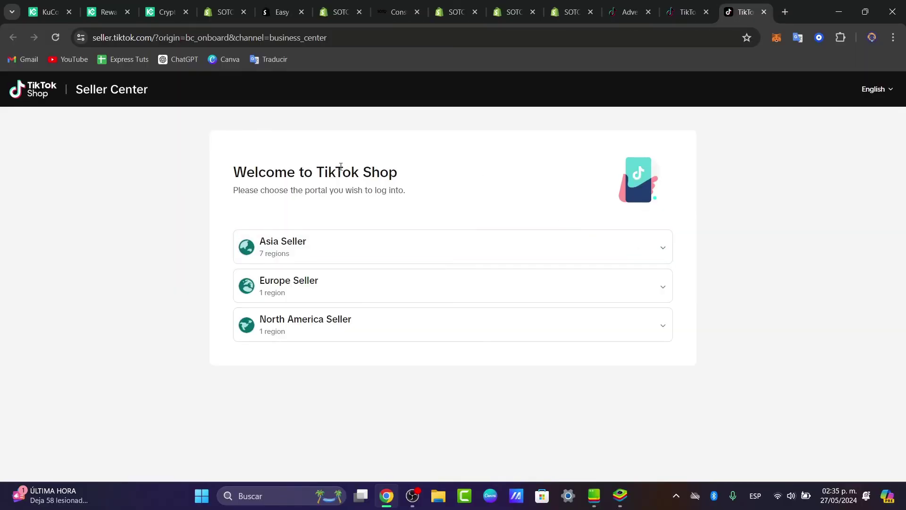
left_click_drag(340, 168, 415, 168)
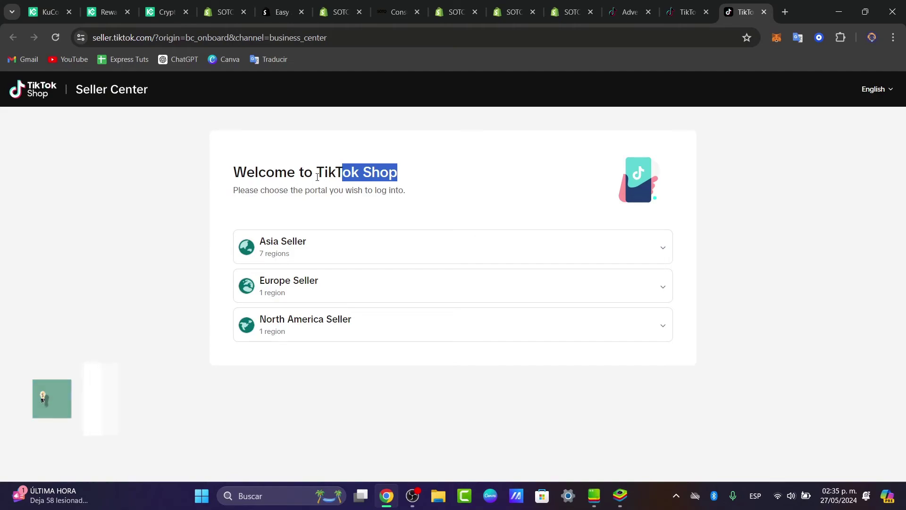
- Check the Europe and North America seller regions, revisit Asia, then return to TikTok for Business
left_click(664, 287)
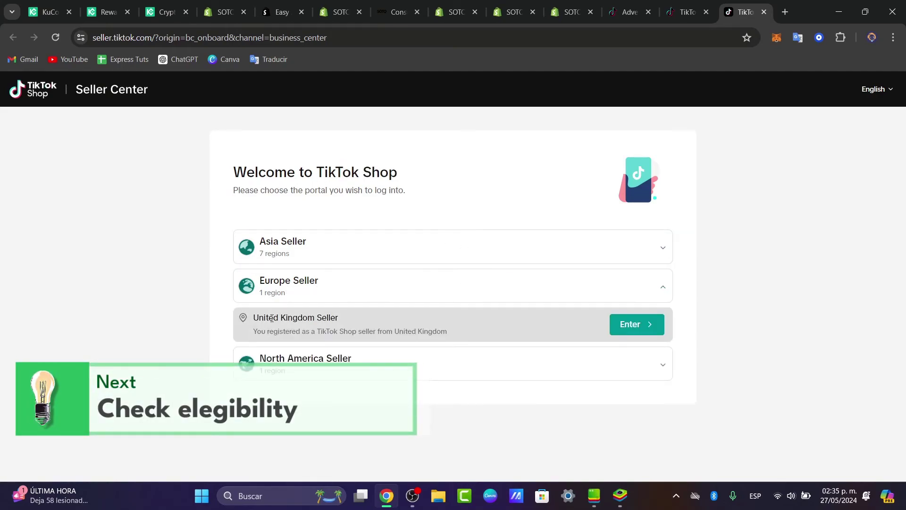
left_click(662, 365)
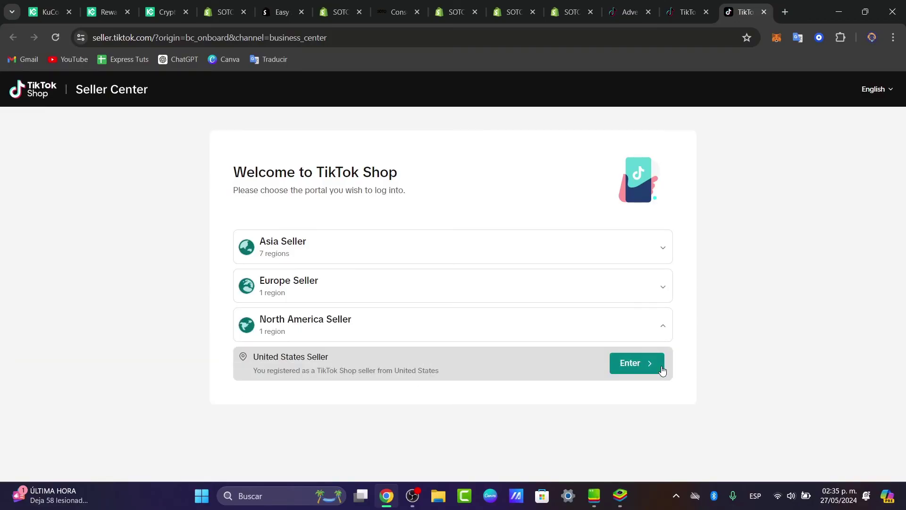
left_click_drag(271, 364, 391, 361)
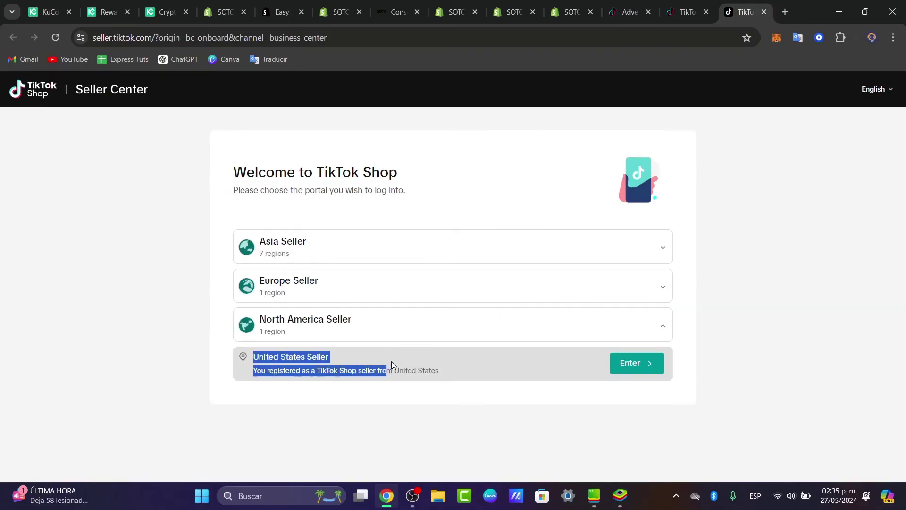
left_click(331, 241)
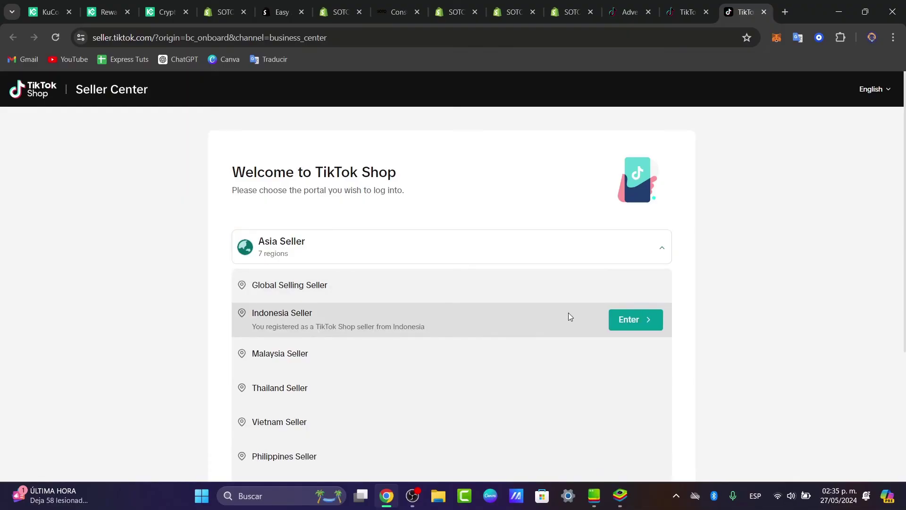
scroll(450, 419, "down", 1)
scroll(791, 266, "down", 1)
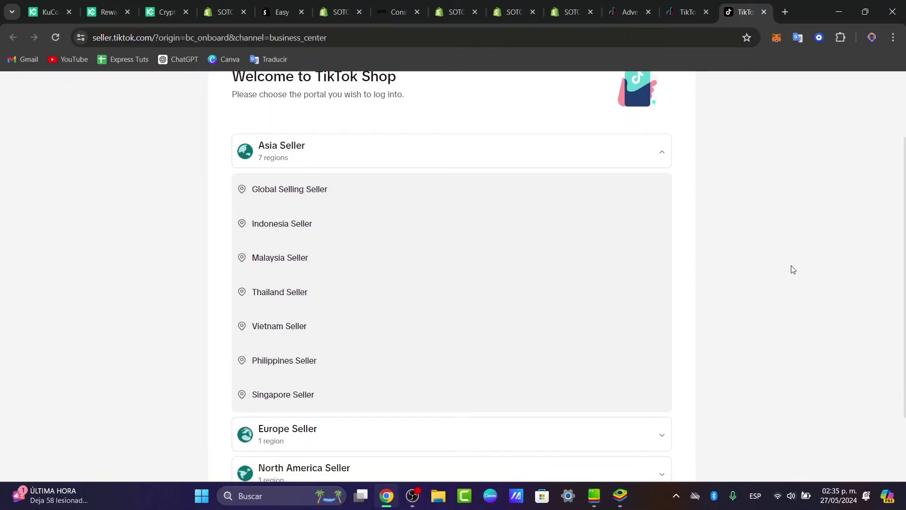
scroll(784, 274, "down", 1)
scroll(767, 276, "up", 3)
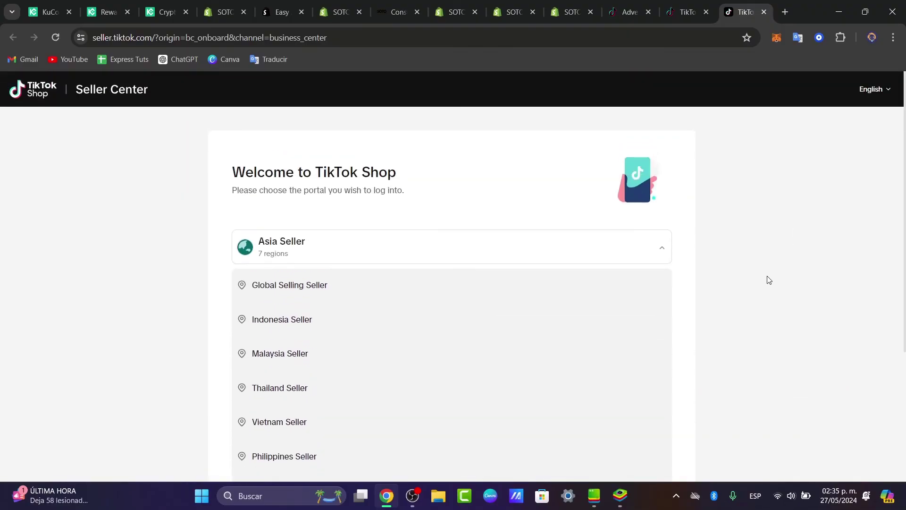
left_click(665, 250)
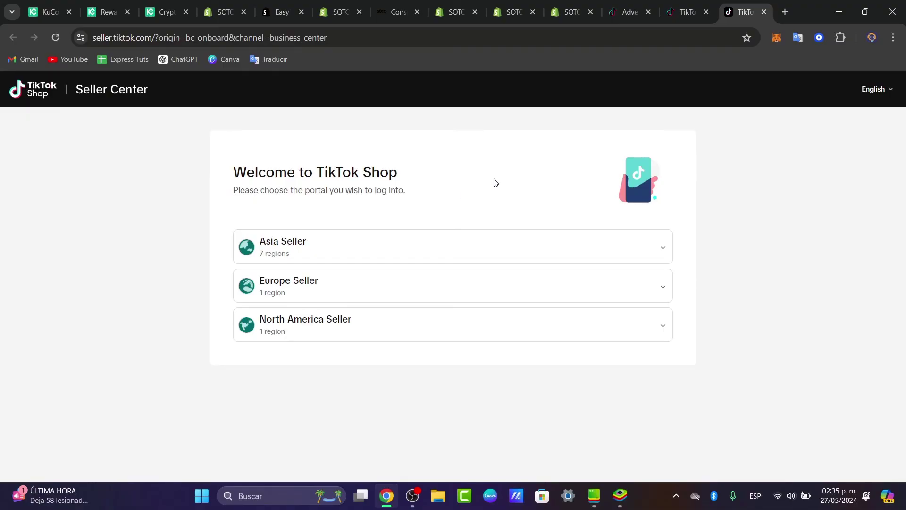
left_click(686, 11)
- Return to the Shopify TikTok channel page and search the store's apps for the Facebook & Instagram channel
left_click(630, 11)
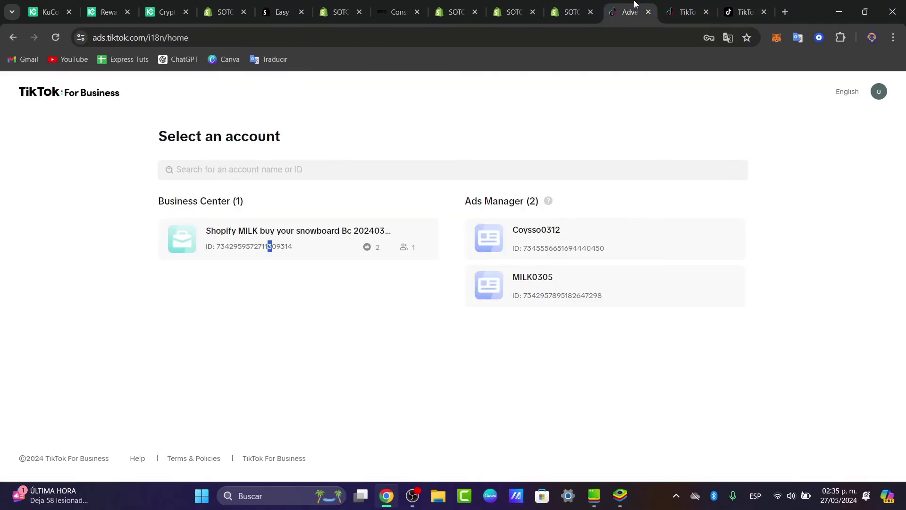
left_click(577, 6)
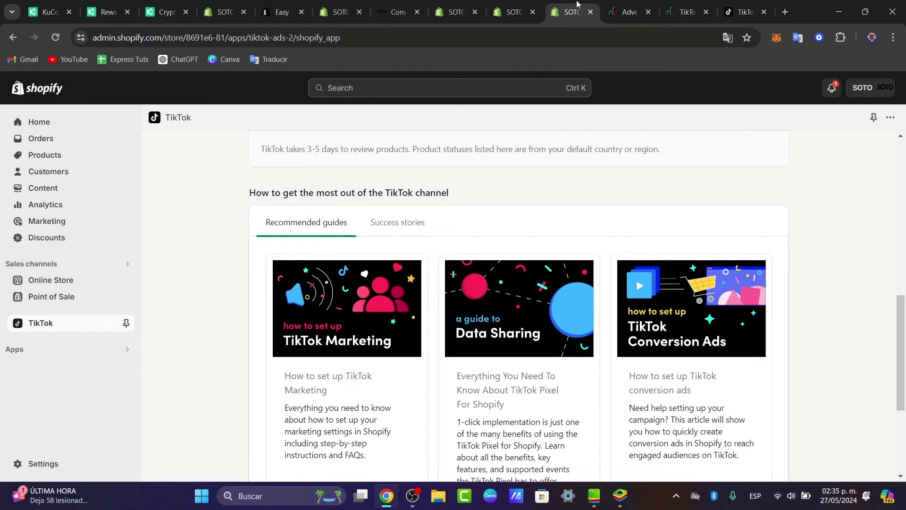
left_click(36, 350)
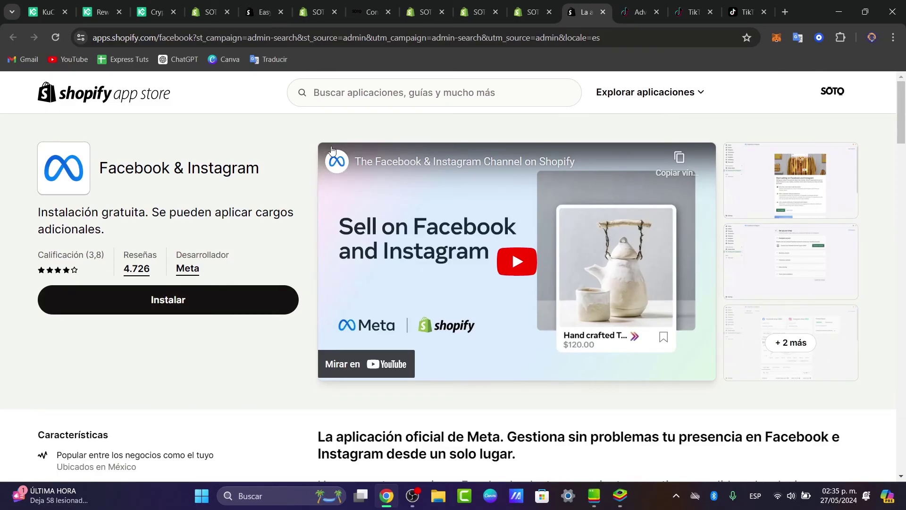
- Move from the Facebook & Instagram listing to the Shopify admin Products list
left_click(529, 4)
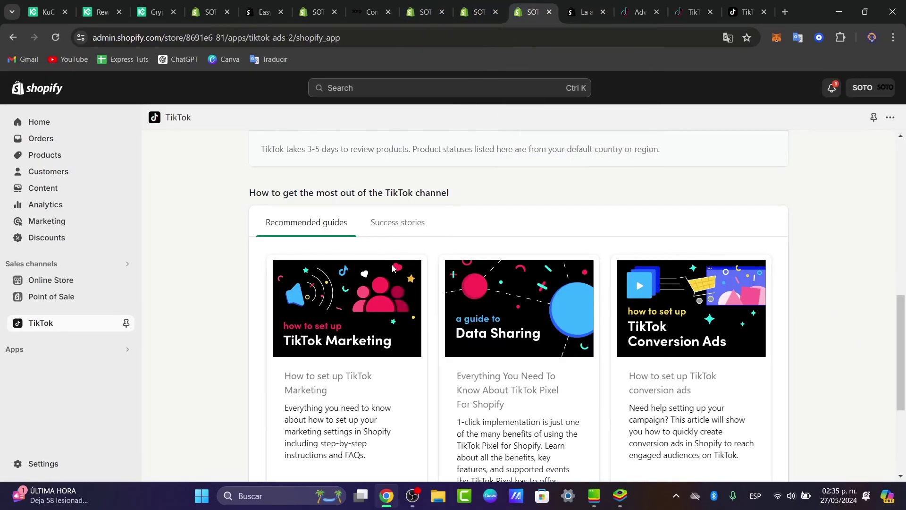
left_click(588, 12)
left_click(482, 10)
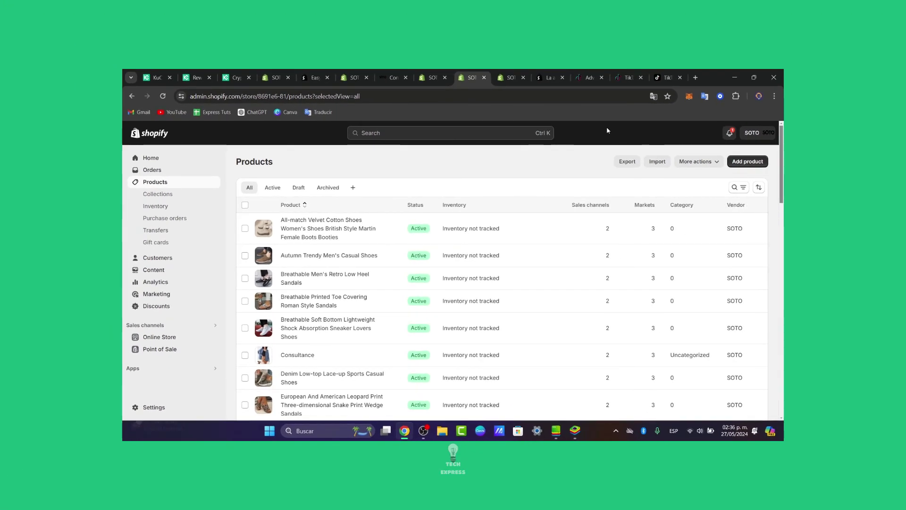
- Show Meta's Facebook & Instagram App Store listing with its free install again
left_click(555, 72)
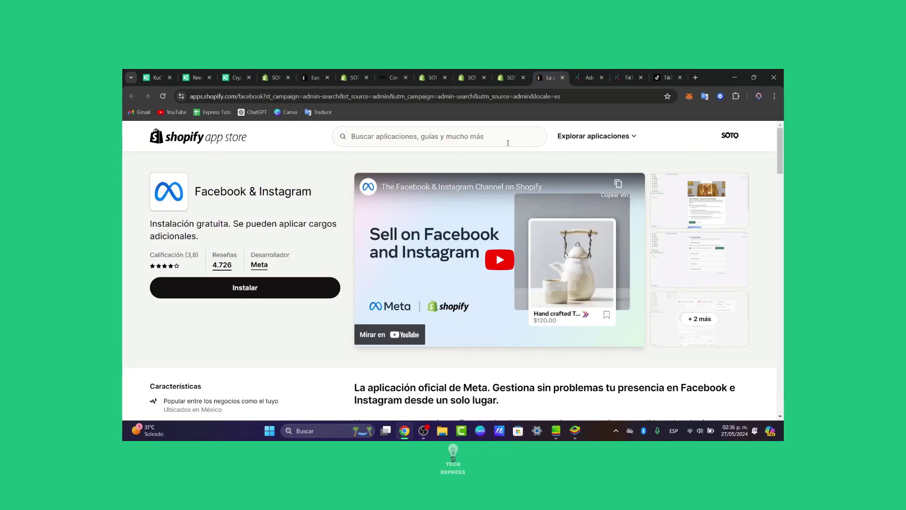